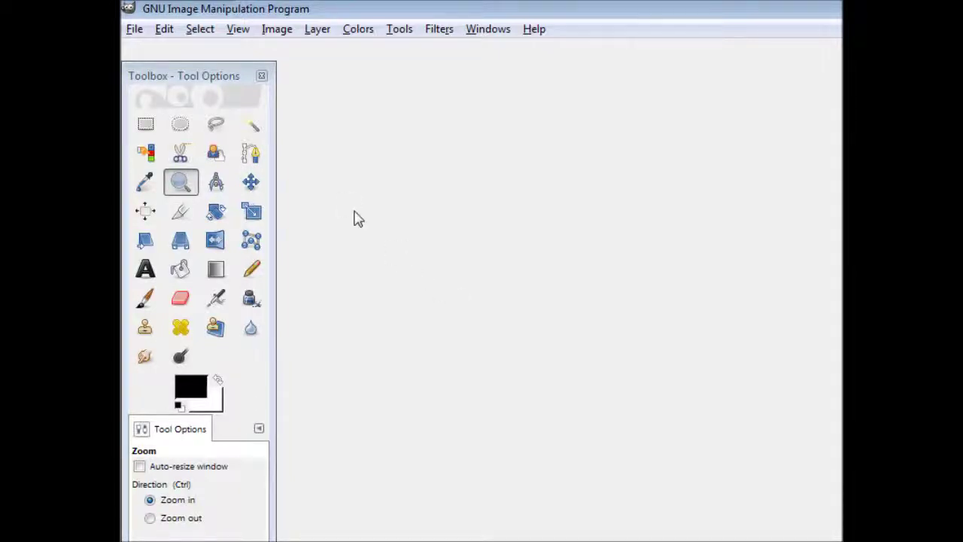
Step: Create a blank image 800 pixels wide and 400 pixels high, and close it again
left_click(134, 30)
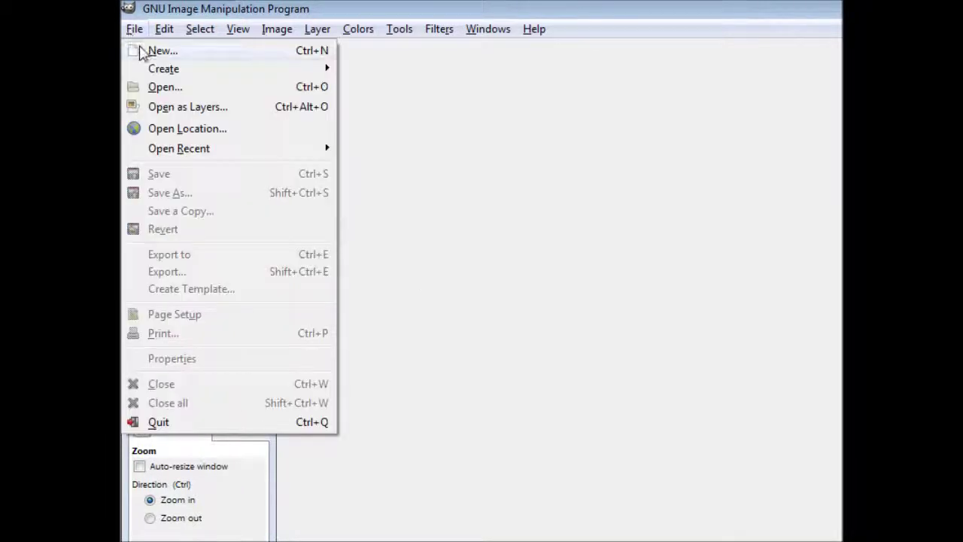
left_click(142, 47)
double_click(470, 275)
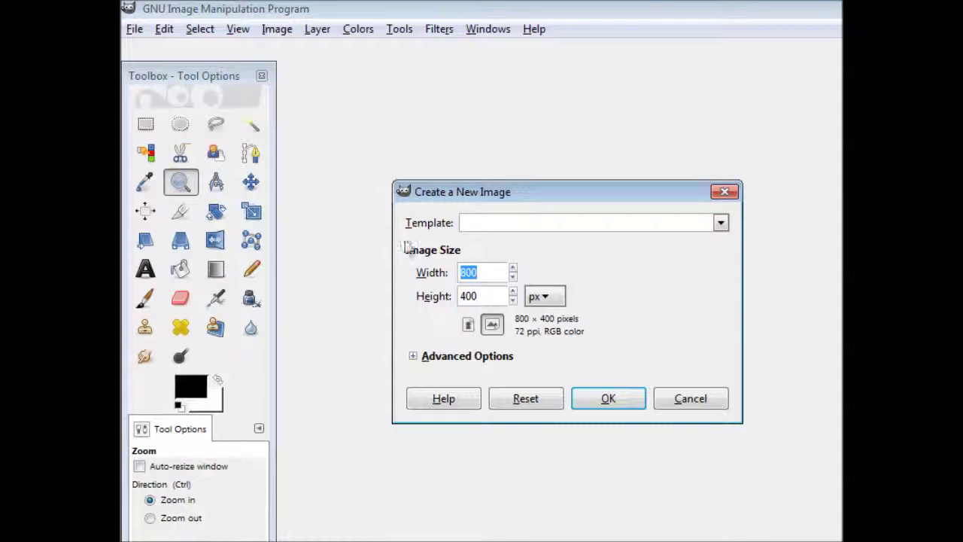
left_click(493, 276)
left_click_drag(485, 274, 407, 268)
double_click(482, 296)
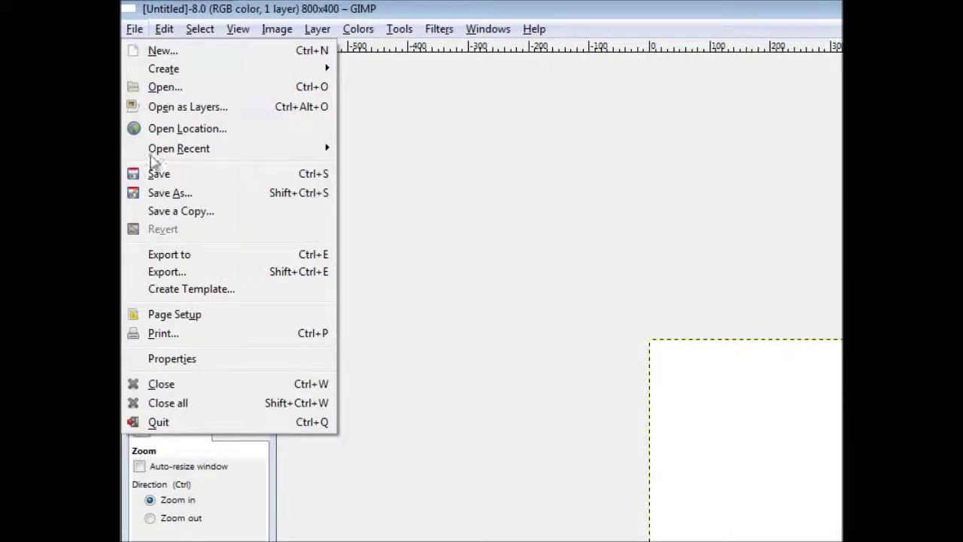
left_click(164, 384)
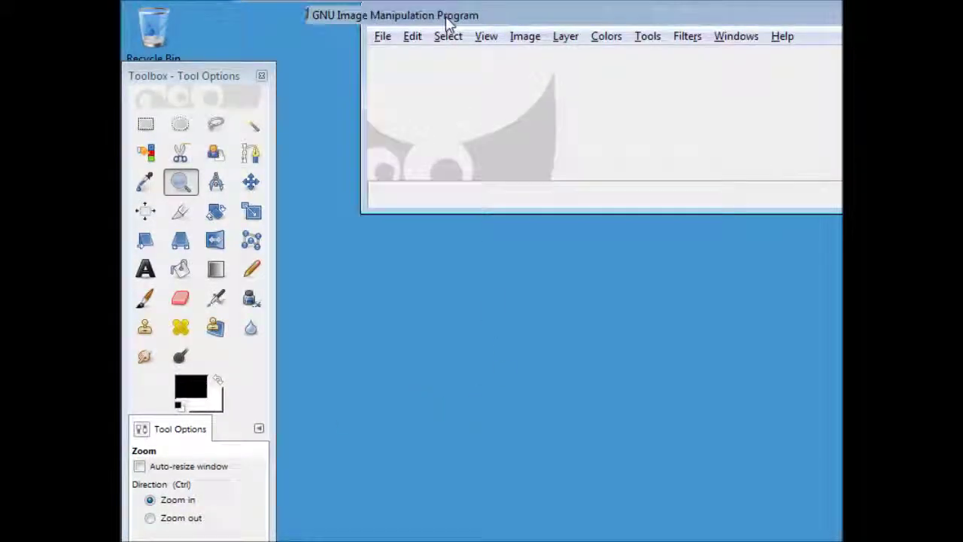
Step: Maximize the empty image window and open the photo IMG_0005.JPG from C:\Photos
double_click(450, 5)
left_click(135, 11)
left_click(155, 87)
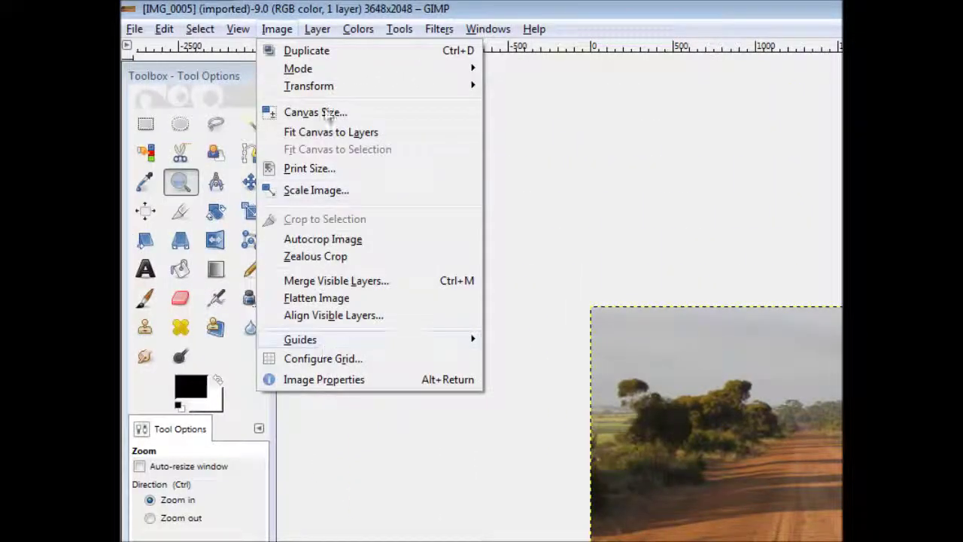
Step: Examine the photo's pixel dimensions, print size and file details in its image properties
left_click(328, 381)
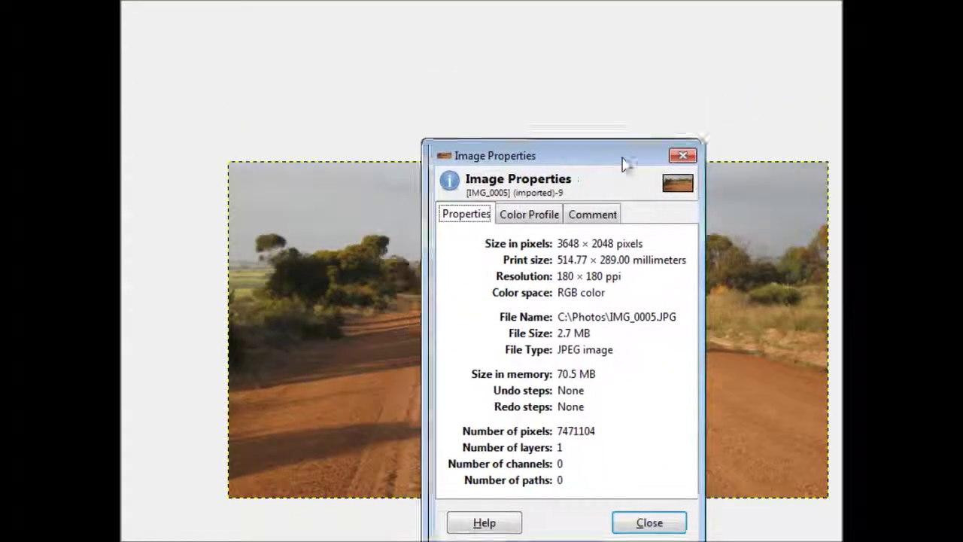
left_click_drag(623, 158, 843, 190)
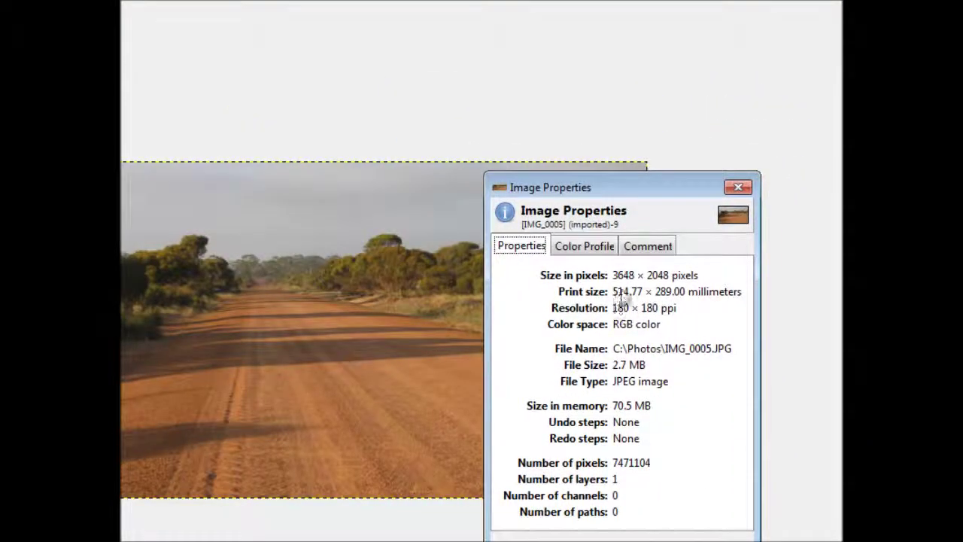
left_click_drag(612, 276, 667, 276)
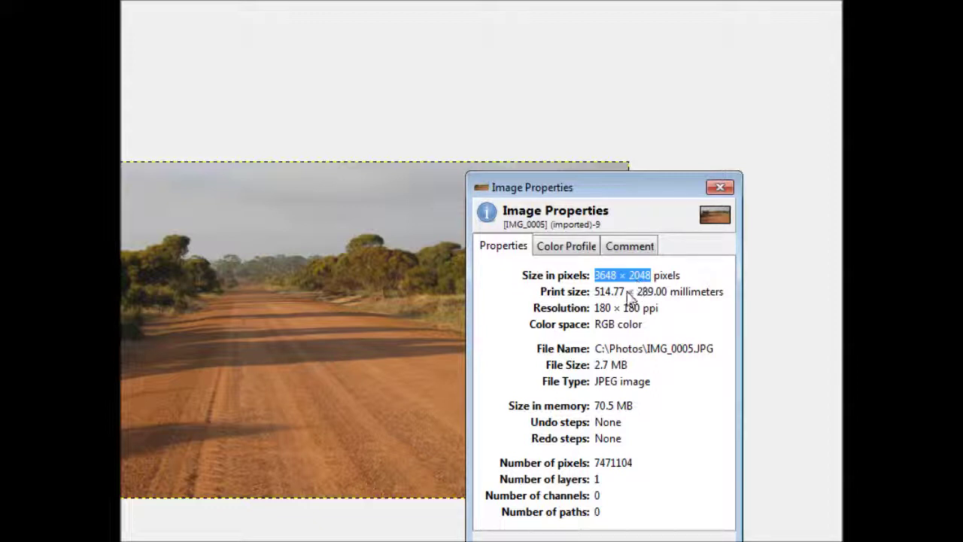
left_click(647, 350)
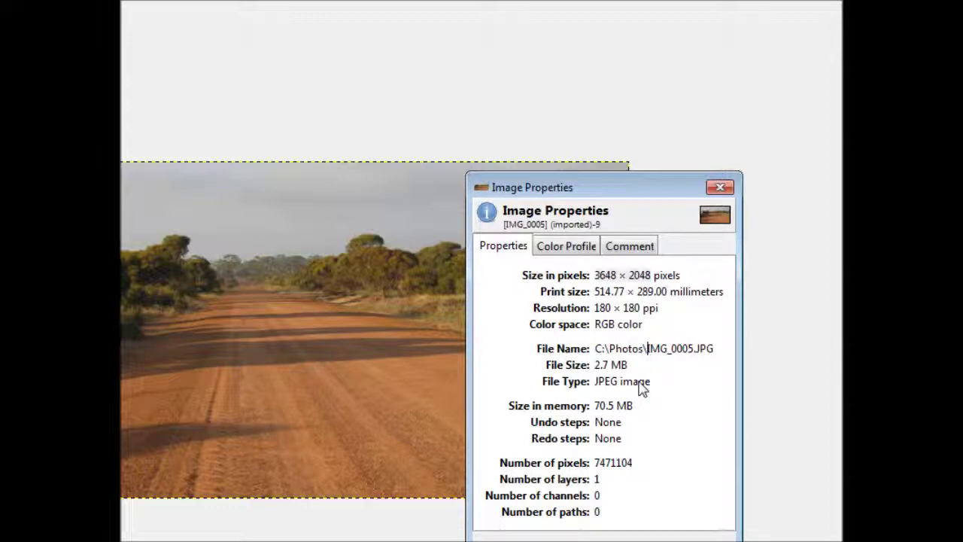
triple_click(651, 277)
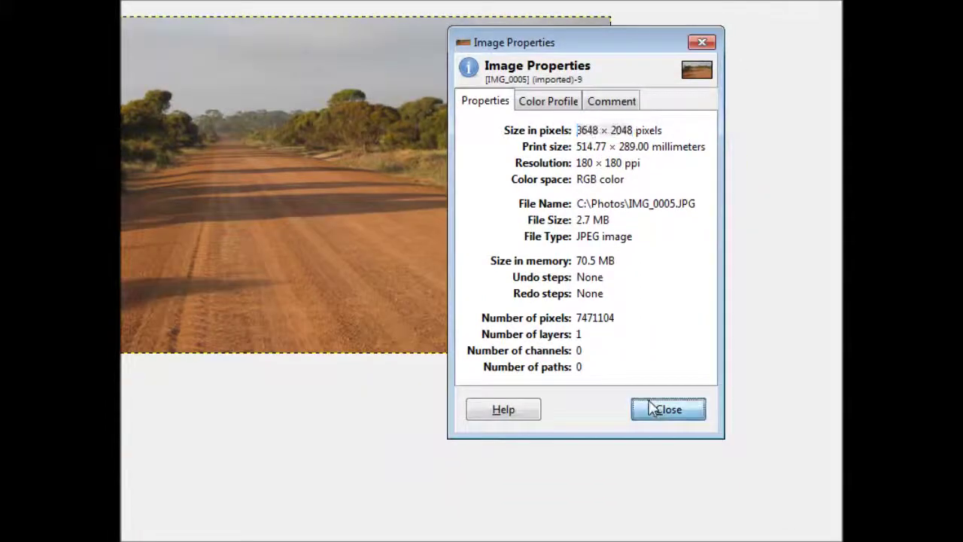
left_click(667, 538)
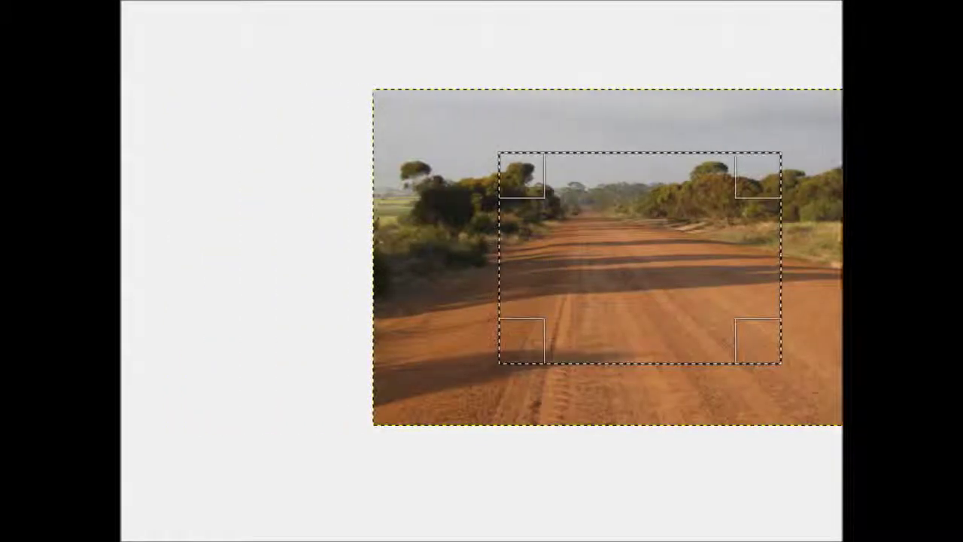
Step: Constrain the Rectangle Select tool to a fixed aspect ratio of 7:5
left_click_drag(211, 389, 150, 377)
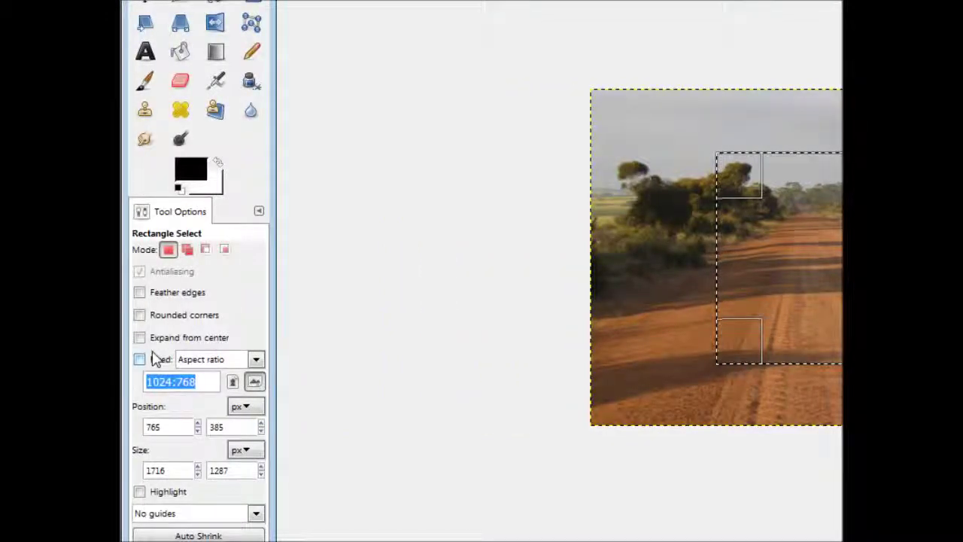
type("7:5")
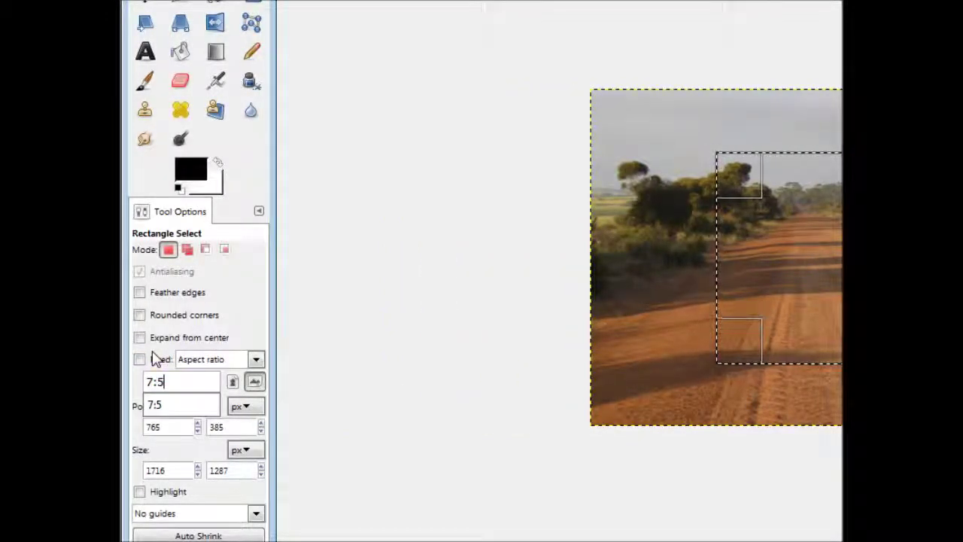
left_click(138, 362)
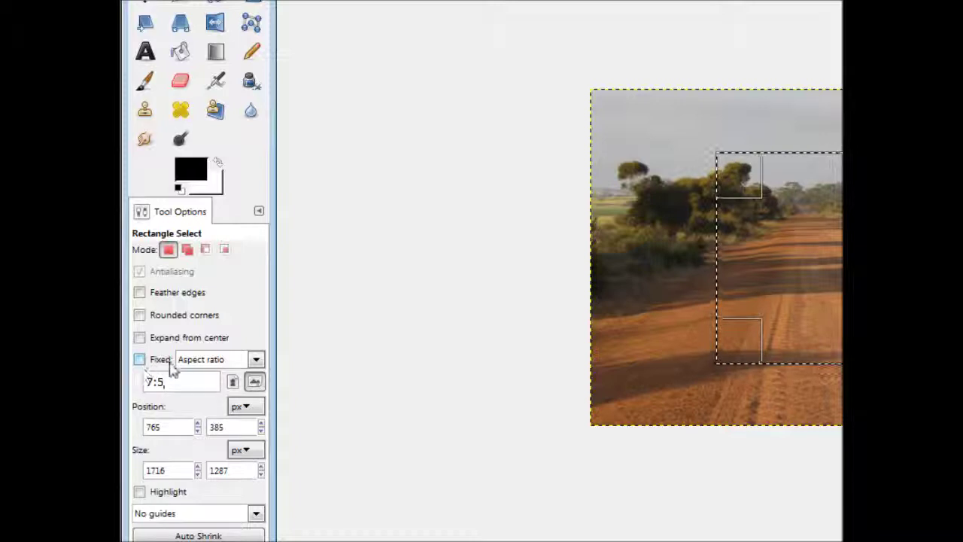
left_click(138, 359)
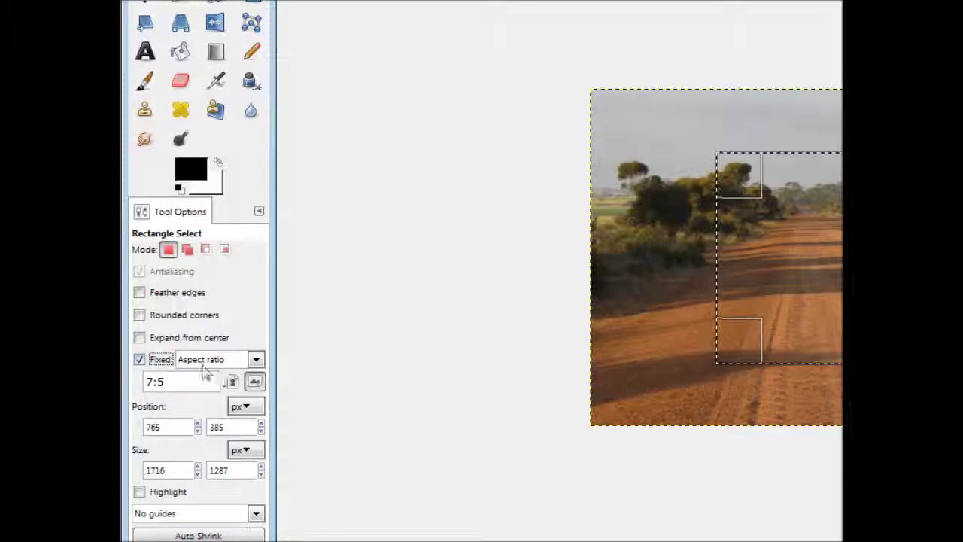
left_click(181, 382)
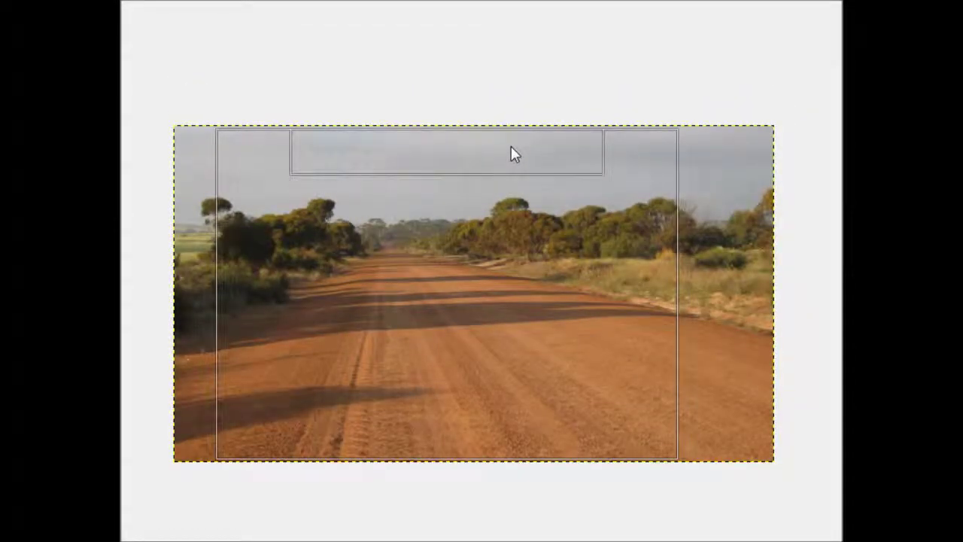
Step: Crop the photo to a 7:5 selection of about 2817 × 2013 pixels, and undo the crop
scroll(248, 198, "left", 7)
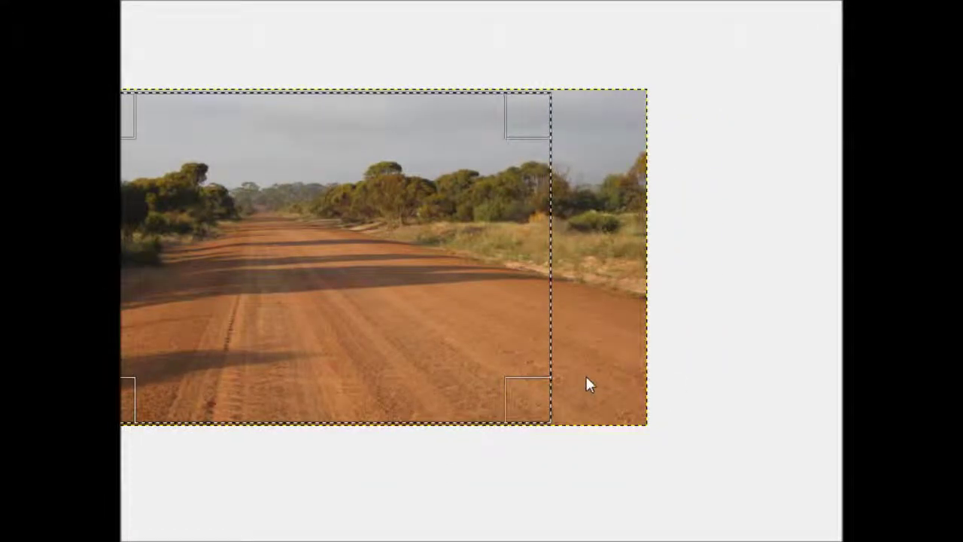
scroll(316, 367, "left", 4)
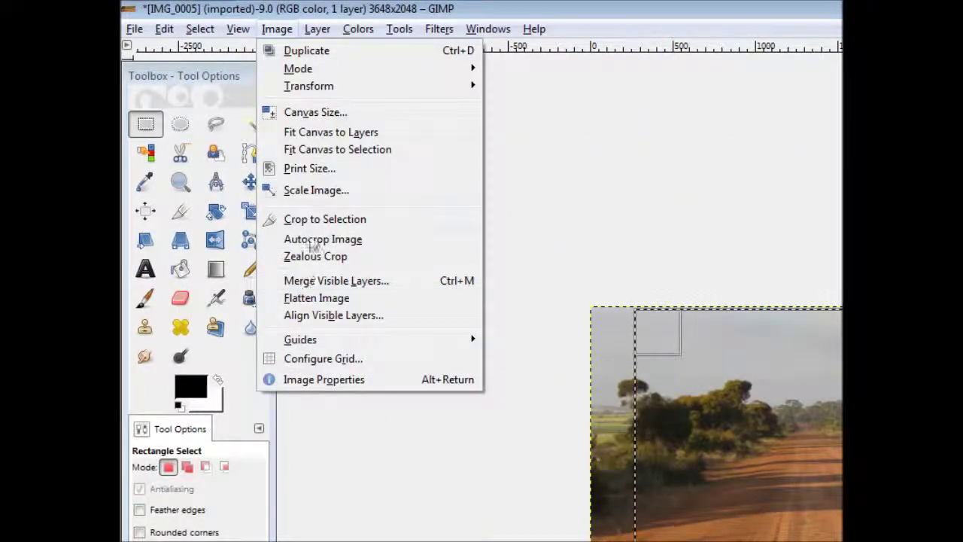
left_click(364, 239)
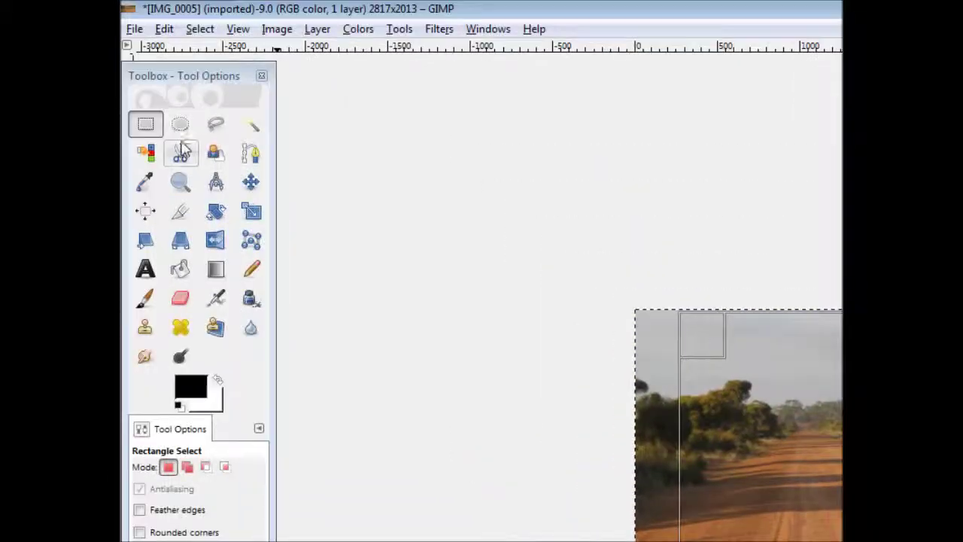
key("e")
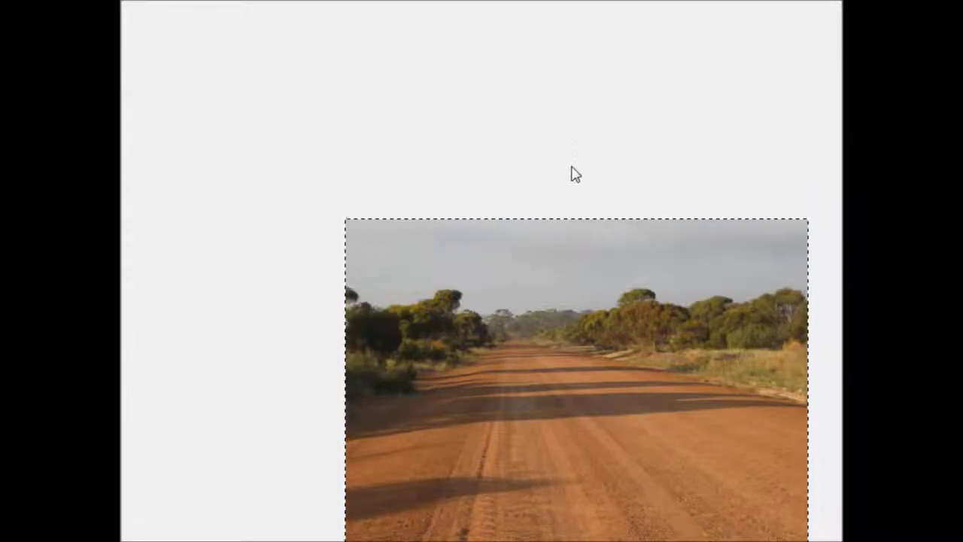
key("ctrl+z")
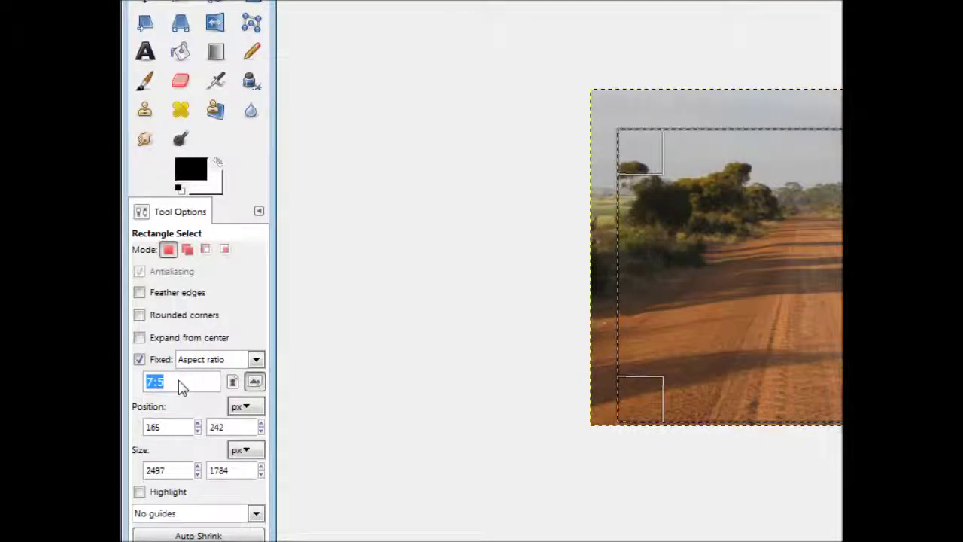
Step: Set the rectangle selection's fixed aspect ratio to 1024:768 and fit a selection to the photo's full height
type("1024:")
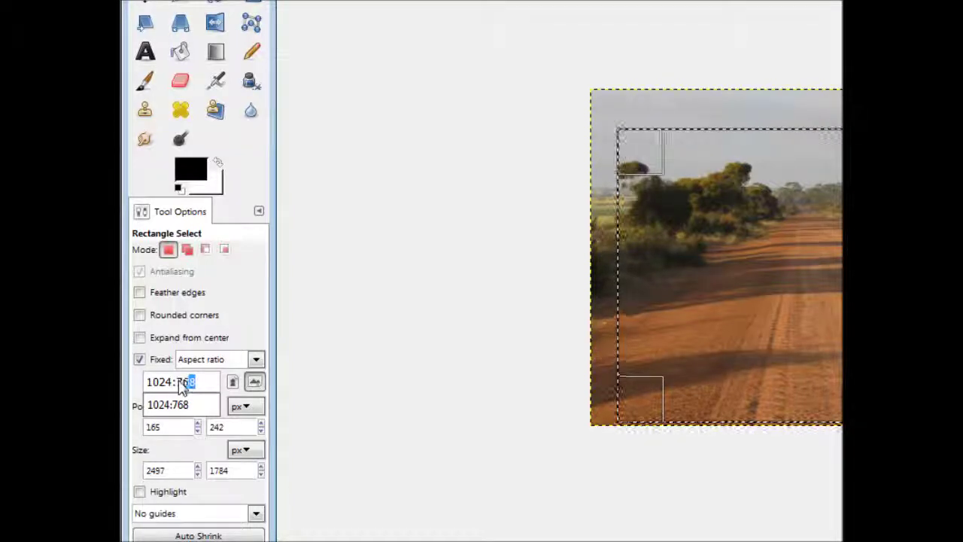
type("768")
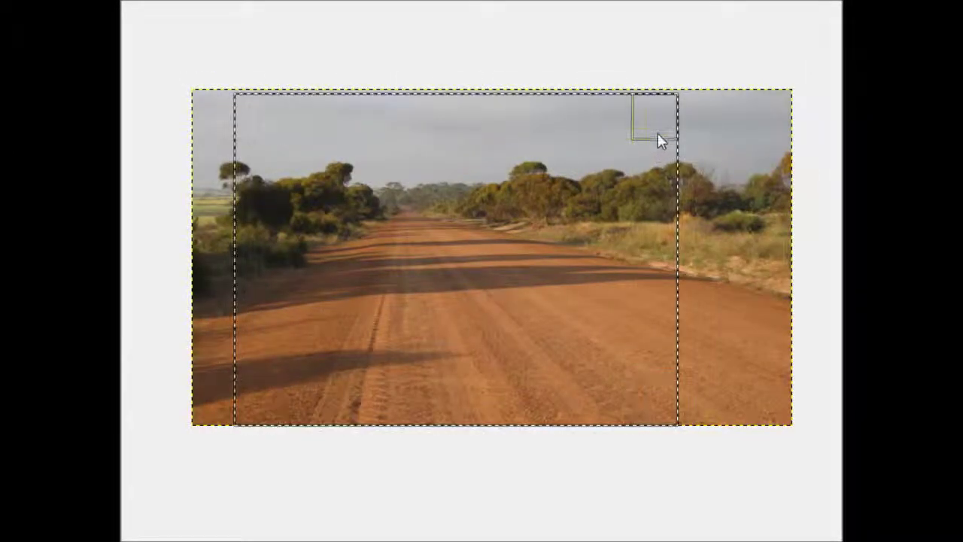
mouse_move(653, 128)
left_mouse_down()
mouse_move(559, 231)
mouse_move(463, 392)
mouse_move(347, 413)
mouse_move(319, 394)
mouse_move(333, 241)
mouse_move(311, 303)
mouse_move(458, 251)
mouse_move(609, 156)
mouse_move(662, 150)
mouse_move(660, 142)
left_mouse_up()
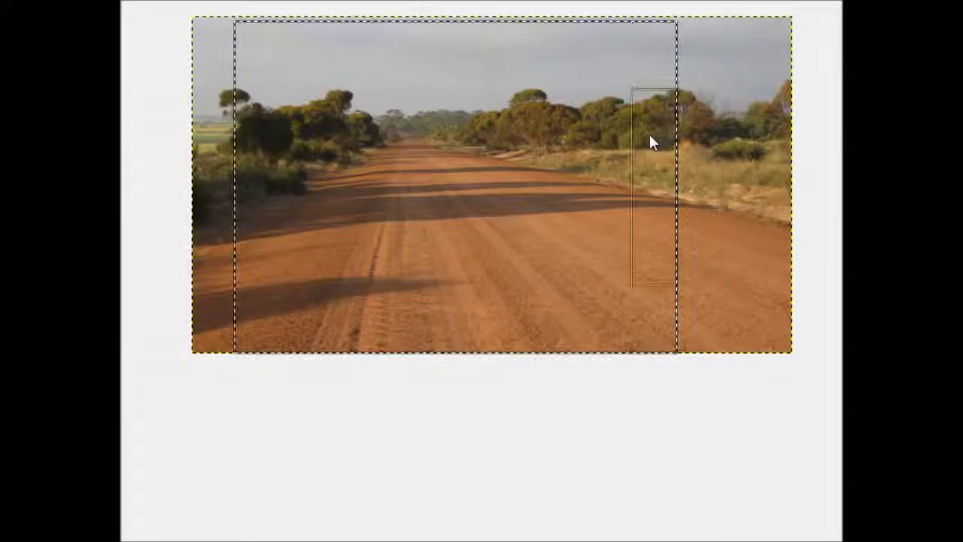
scroll(485, 109, "up", 3)
left_click_drag(452, 261, 457, 262)
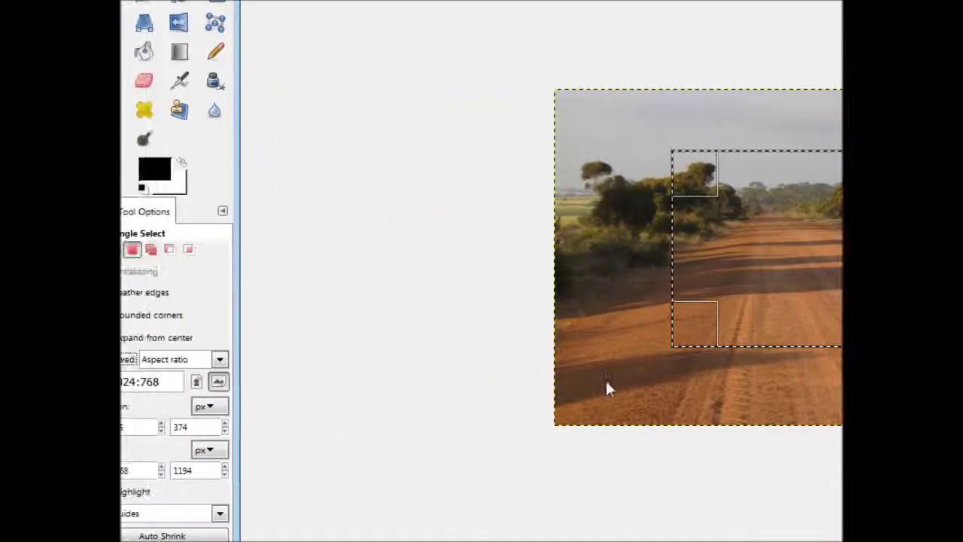
Step: Enlarge the 1024:768 selection sideways to span the photo's full width, letting it extend beyond the upper and lower edges
left_click_drag(435, 339, 337, 410)
left_click_drag(745, 349, 773, 299)
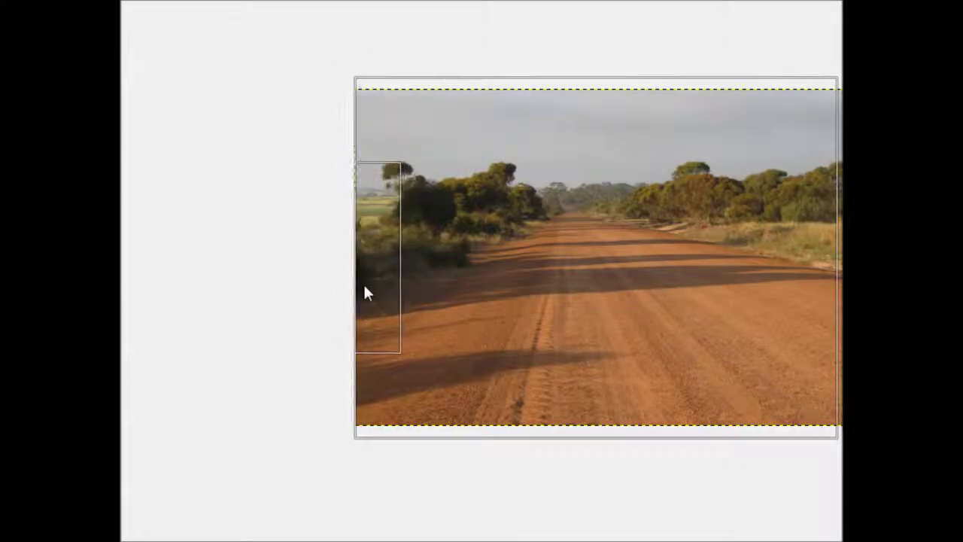
left_click_drag(813, 283, 870, 280)
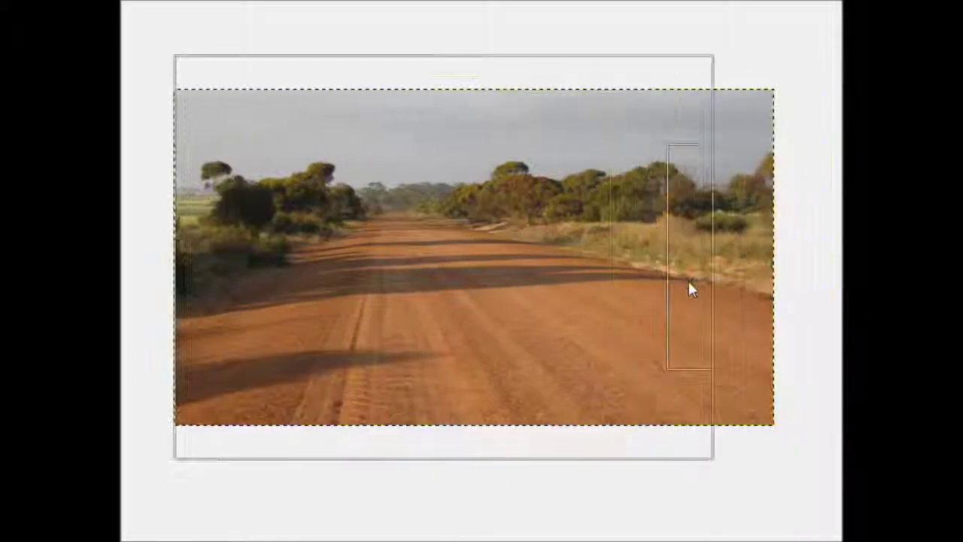
left_click_drag(691, 289, 647, 288)
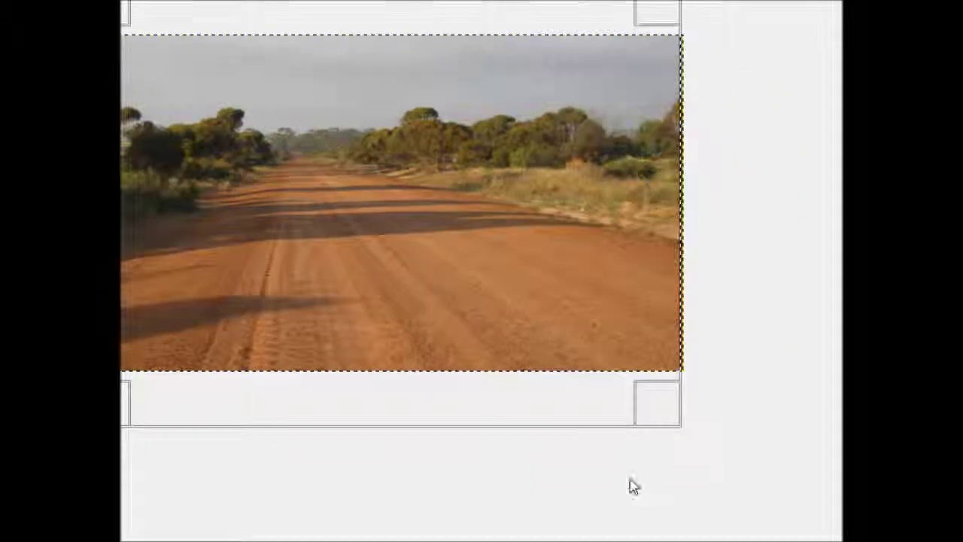